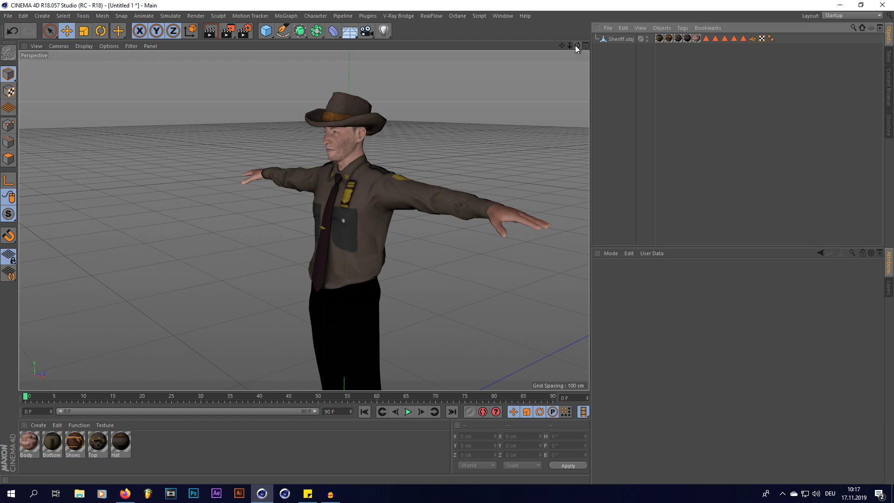
pyautogui.moveTo(577, 45); pyautogui.dragTo(720, 46)
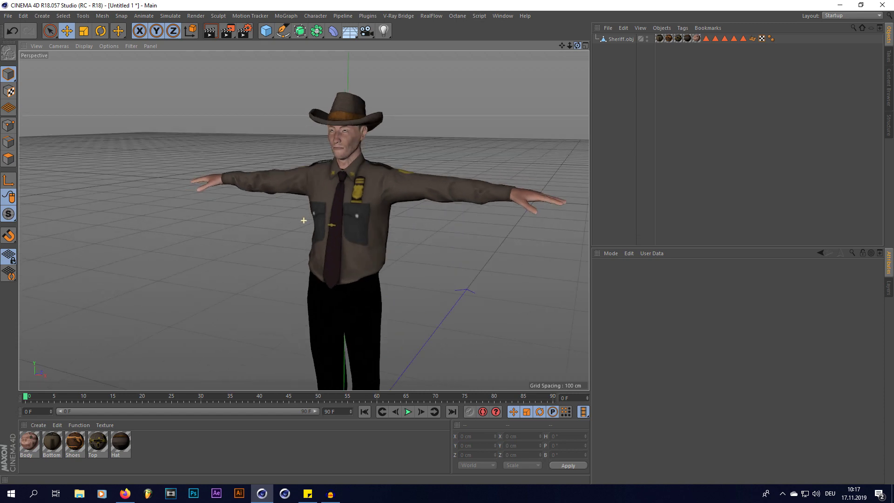
pyautogui.scroll(-5, 345, 94)
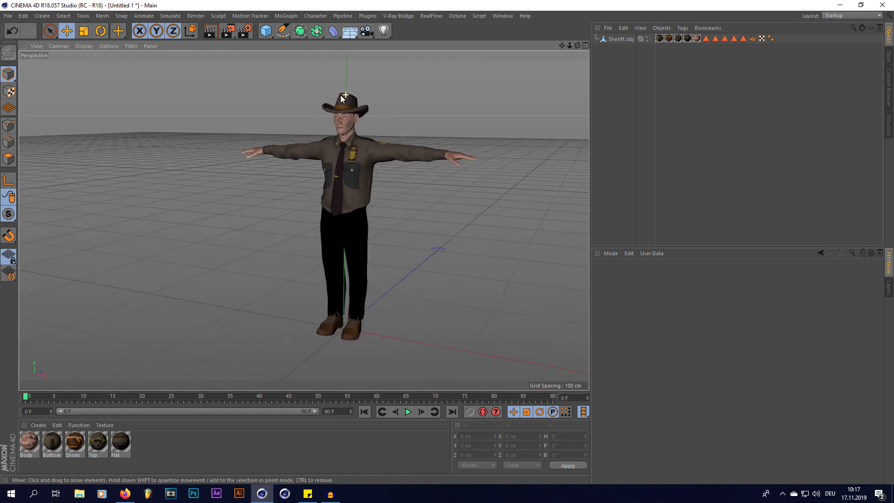
pyautogui.scroll(4, 344, 115)
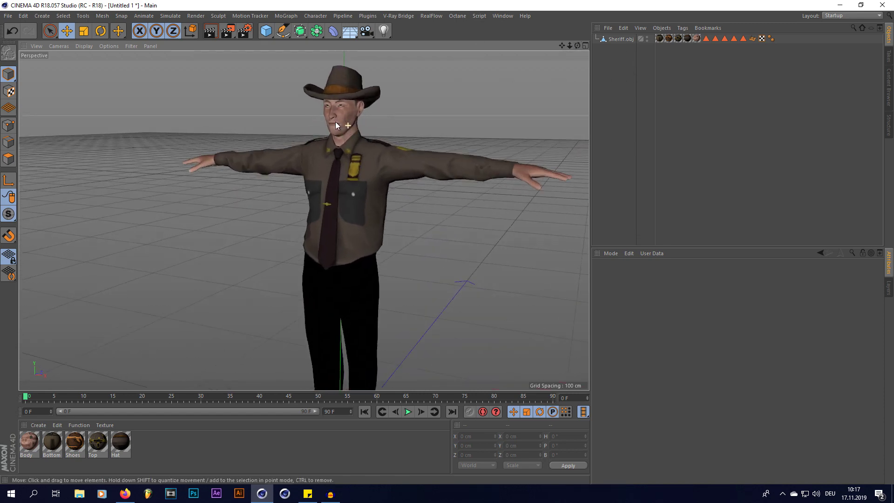
pyautogui.scroll(-2, 335, 121)
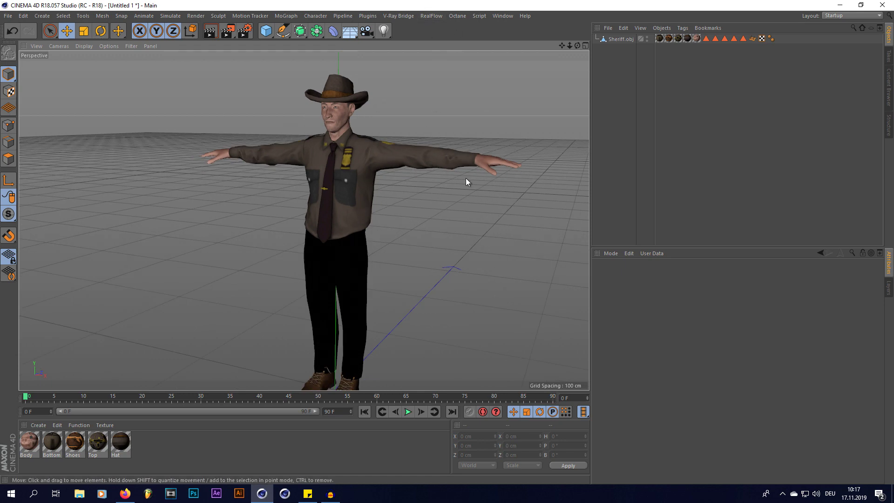
# Open the IKMAX plugin, dock its window beside the viewport, and narrow it to fit its controls.
pyautogui.click(368, 16)
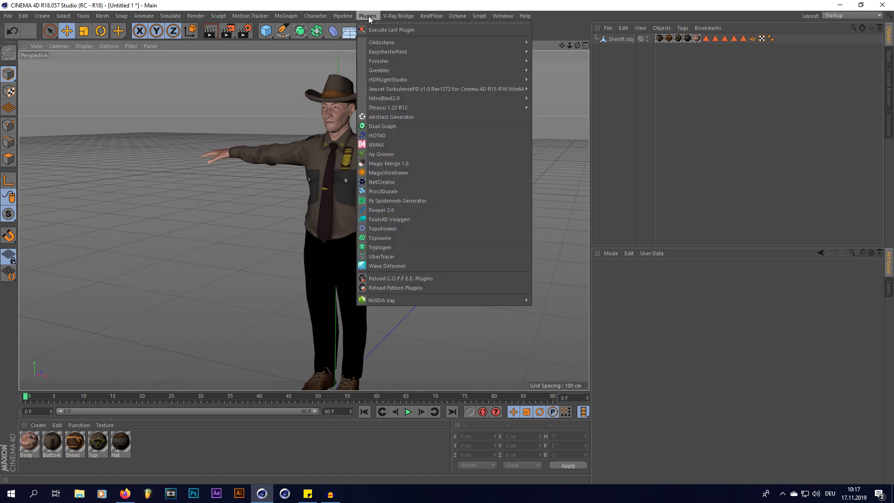
pyautogui.click(381, 145)
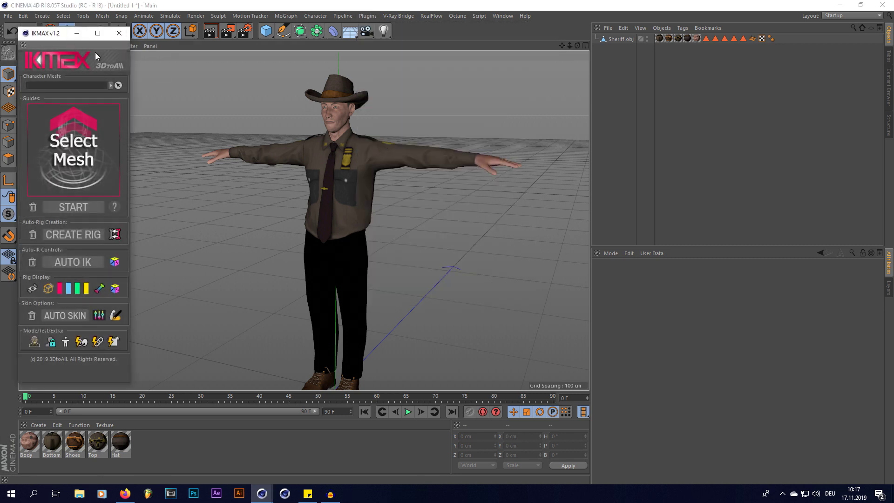
pyautogui.moveTo(45, 33); pyautogui.dragTo(21, 85)
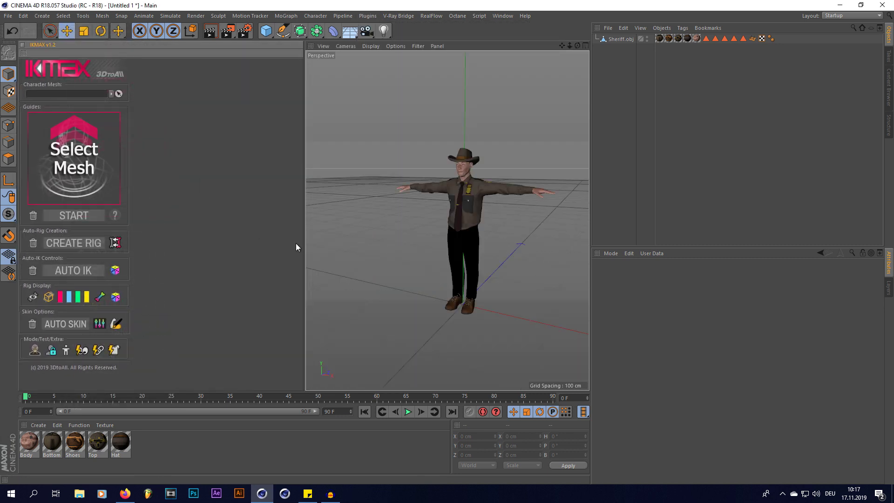
pyautogui.moveTo(303, 252); pyautogui.dragTo(132, 261)
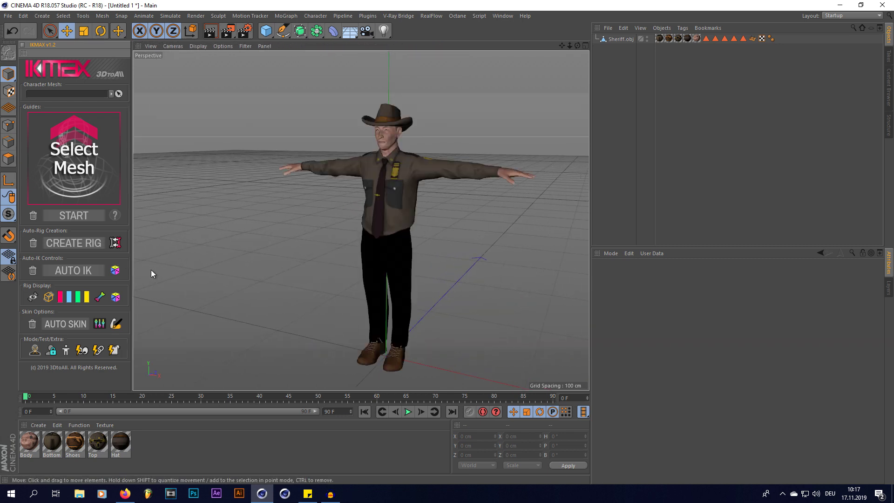
# Assign Sheriff.obj as the IKMAX character mesh and start the guide placement.
pyautogui.scroll(3, 571, 138)
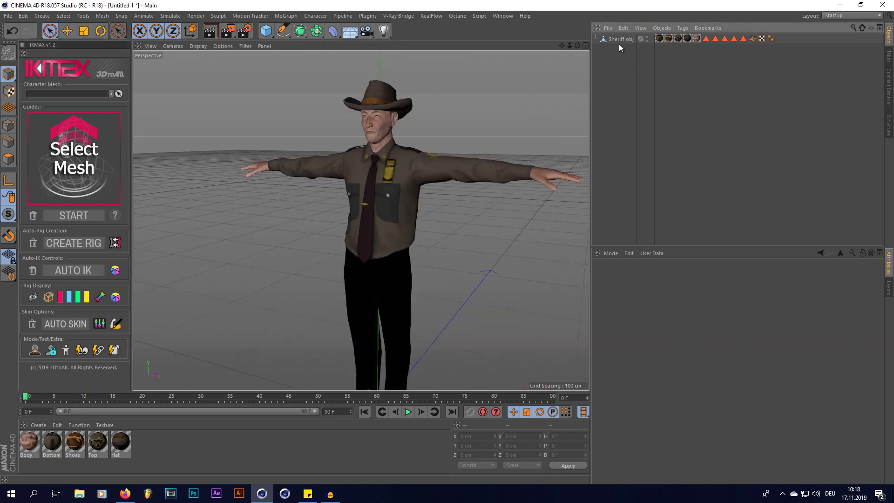
pyautogui.moveTo(278, 65); pyautogui.dragTo(58, 95)
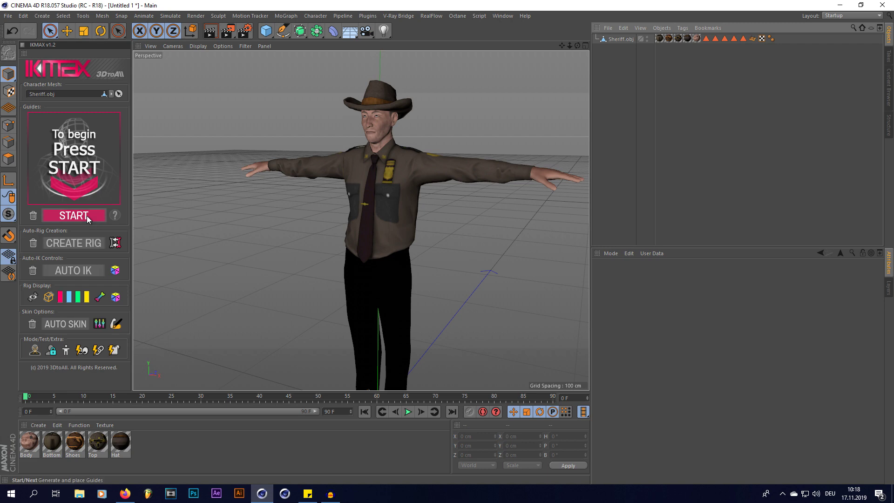
pyautogui.click(73, 215)
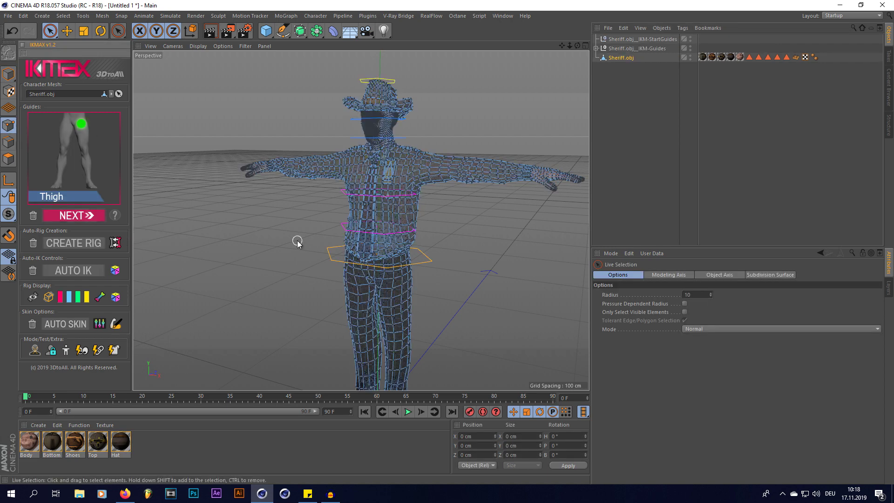
# Place the Thigh guide from a band of points selected across the top of the character's left leg.
pyautogui.keyDown('alt'); pyautogui.moveTo(259, 98); pyautogui.dragTo(331, 107); pyautogui.keyUp('alt')
pyautogui.scroll(-3, 331, 106)
pyautogui.scroll(1, 377, 251)
pyautogui.scroll(4, 376, 250)
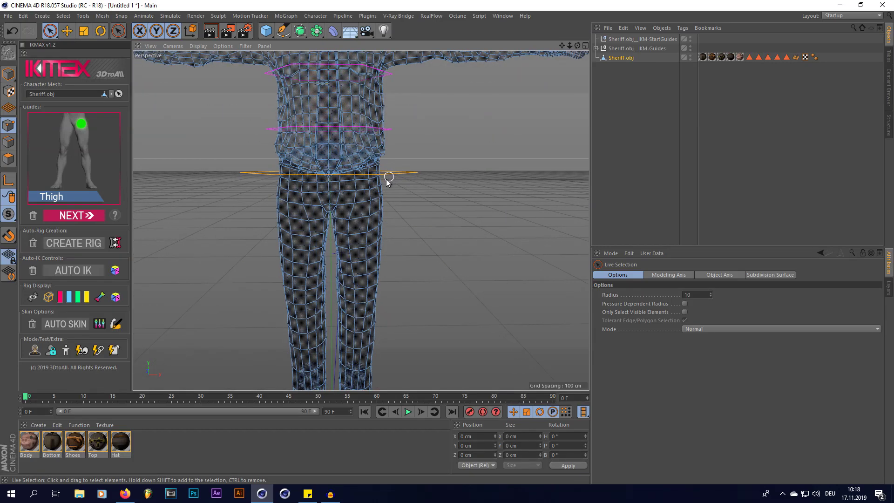
pyautogui.keyDown('alt'); pyautogui.moveTo(353, 261); pyautogui.dragTo(361, 252); pyautogui.keyUp('alt')
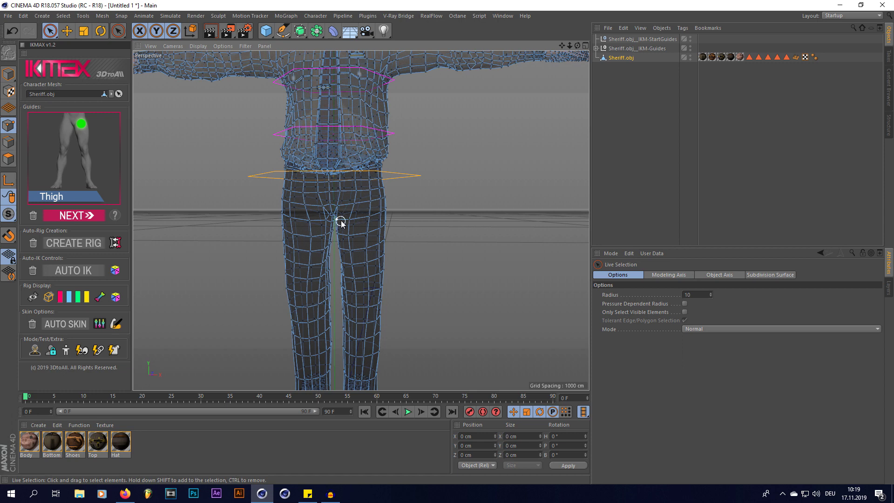
pyautogui.moveTo(340, 215)
pyautogui.mouseDown()
pyautogui.moveTo(401, 201)
pyautogui.moveTo(363, 201)
pyautogui.moveTo(340, 215)
pyautogui.mouseUp()
pyautogui.moveTo(376, 212); pyautogui.dragTo(376, 213)
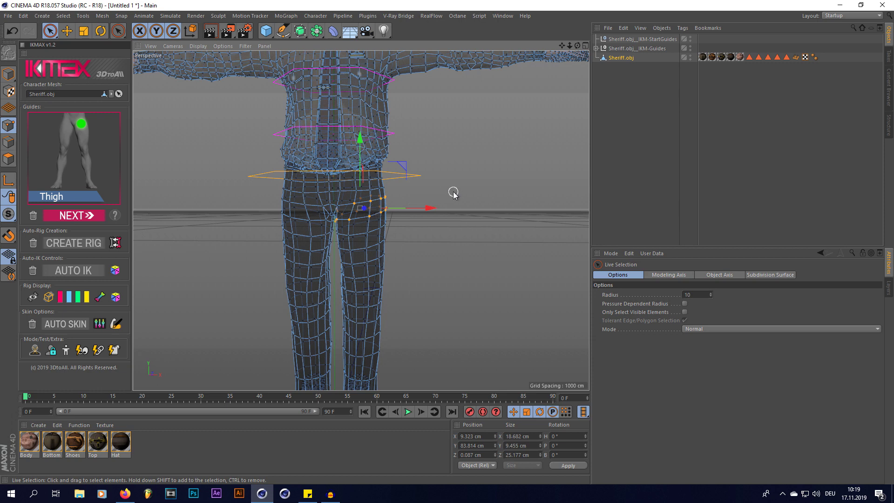
pyautogui.click(80, 216)
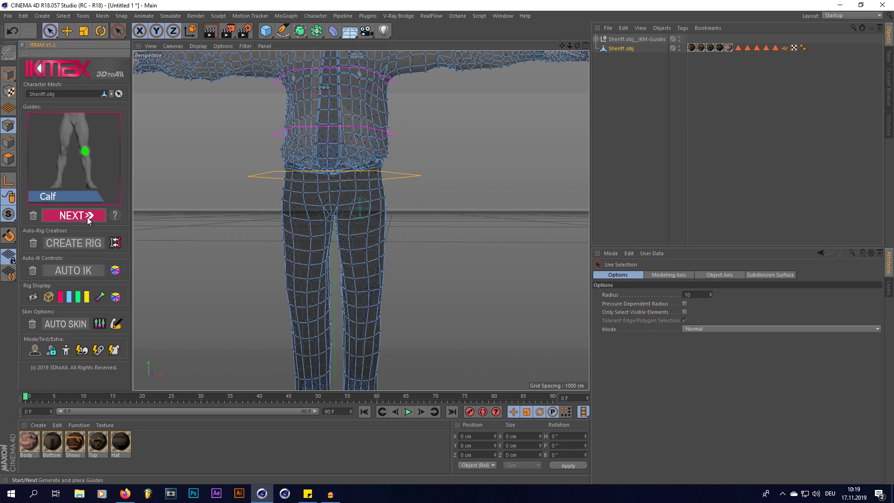
# Place the Calf guide from the mesh points selected around the character's left knee.
pyautogui.scroll(2, 345, 266)
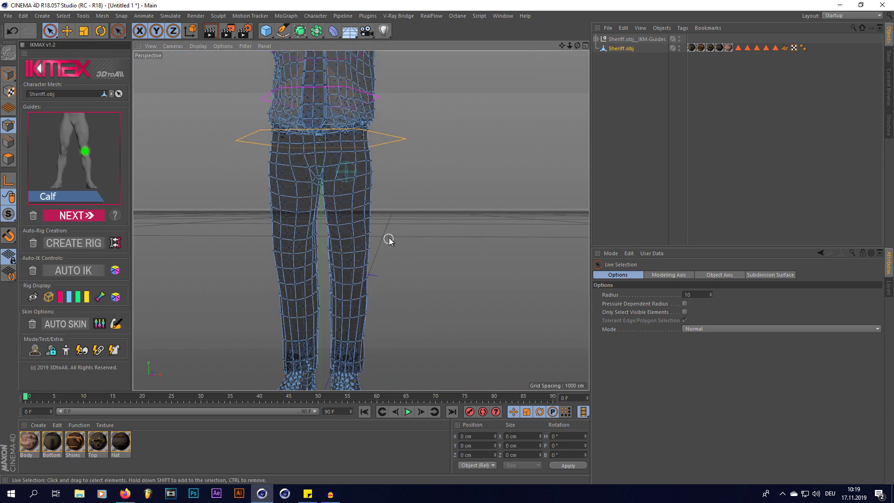
pyautogui.moveTo(390, 238); pyautogui.dragTo(319, 252)
pyautogui.hotkey('ctrl', 'z')
pyautogui.moveTo(334, 251)
pyautogui.mouseDown()
pyautogui.moveTo(367, 251)
pyautogui.moveTo(361, 265)
pyautogui.moveTo(377, 253)
pyautogui.moveTo(339, 239)
pyautogui.moveTo(364, 238)
pyautogui.mouseUp()
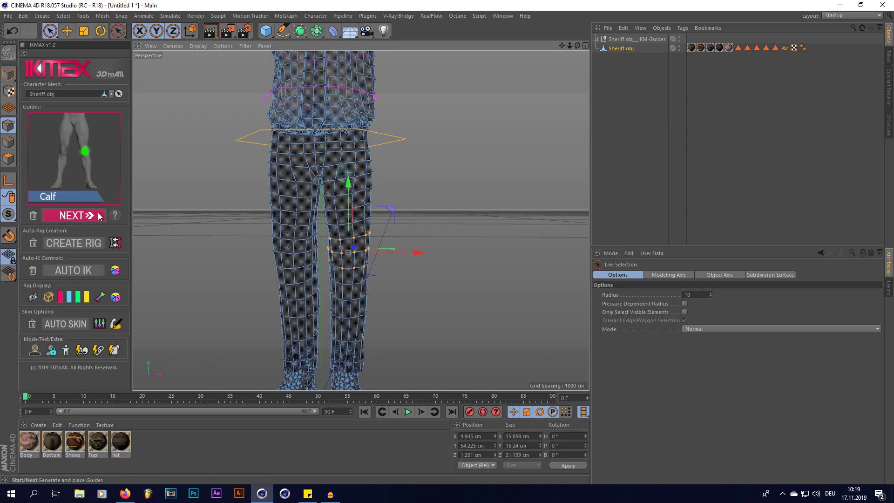
pyautogui.click(77, 215)
# Place the Foot guide from the mesh points selected around the character's left ankle.
pyautogui.scroll(5, 370, 301)
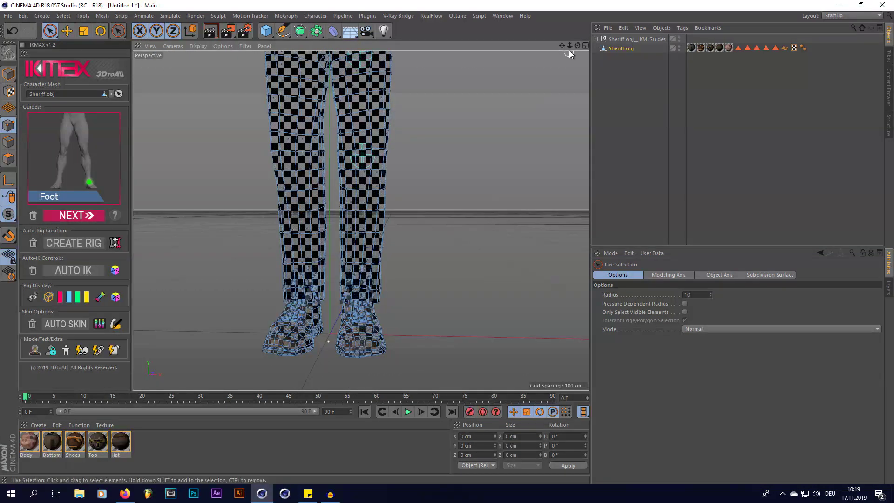
pyautogui.moveTo(578, 46); pyautogui.dragTo(577, 45)
pyautogui.moveTo(388, 273)
pyautogui.mouseDown()
pyautogui.moveTo(357, 283)
pyautogui.moveTo(393, 293)
pyautogui.mouseUp()
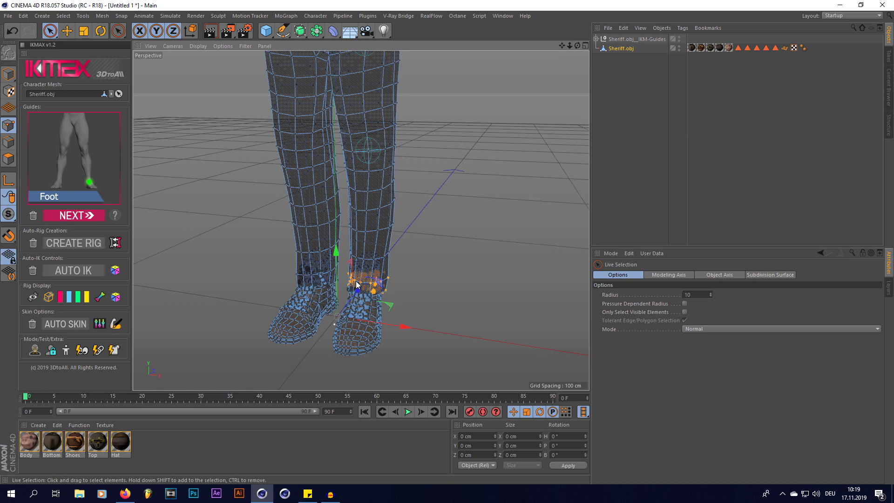
pyautogui.click(77, 215)
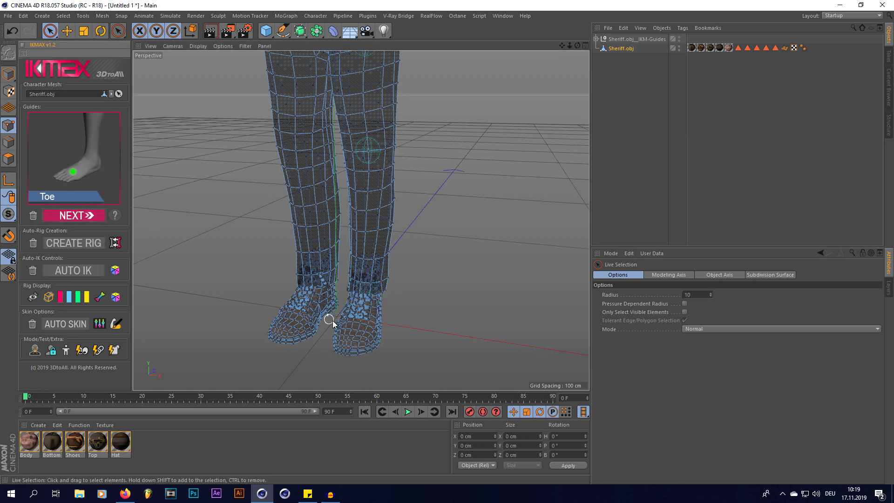
# Place the Toe guide across the ball of the left foot and the Toe End guide at the shoe tip.
pyautogui.moveTo(577, 46)
pyautogui.mouseDown()
pyautogui.moveTo(359, 218)
pyautogui.moveTo(394, 304)
pyautogui.moveTo(347, 294)
pyautogui.moveTo(393, 293)
pyautogui.mouseUp()
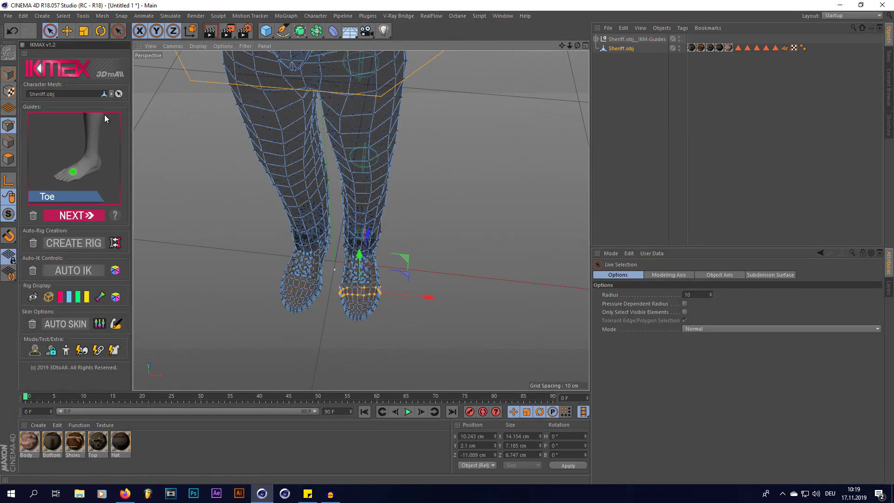
pyautogui.click(77, 215)
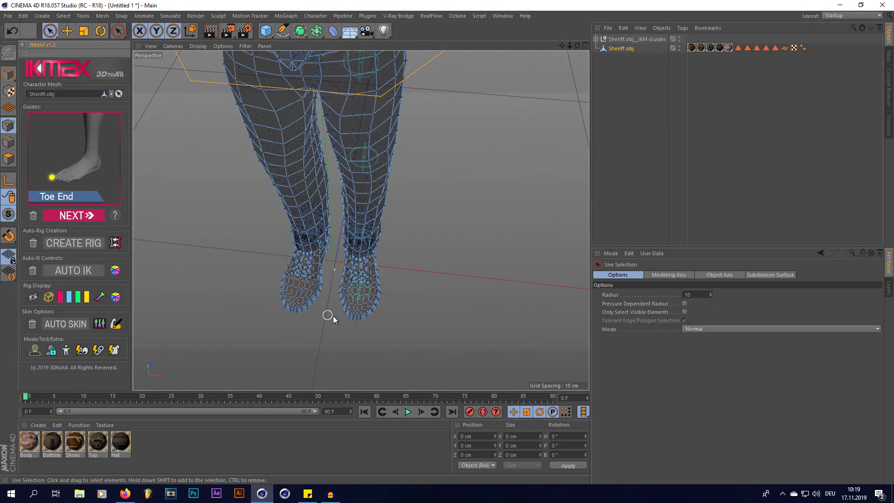
pyautogui.click(361, 324)
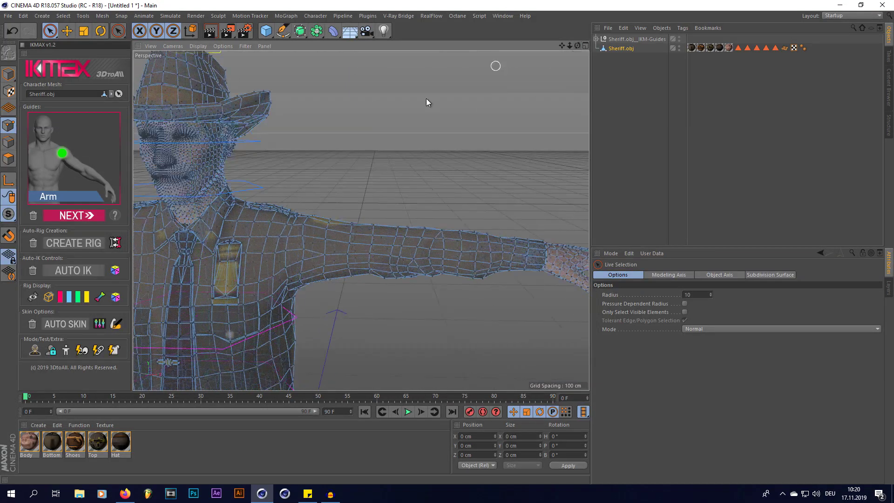
# Place the Arm guide from the mesh points selected around the character's left shoulder.
pyautogui.scroll(-3, 373, 185)
pyautogui.moveTo(577, 46); pyautogui.dragTo(588, 20)
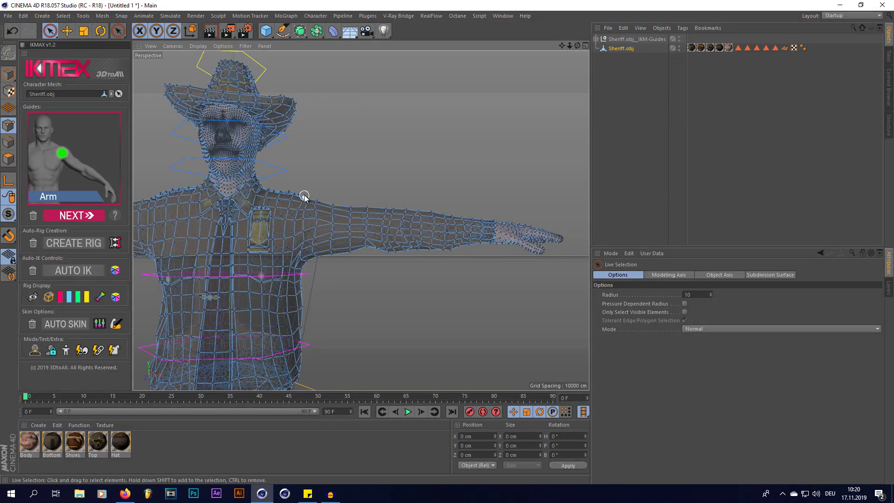
pyautogui.moveTo(304, 197)
pyautogui.mouseDown()
pyautogui.moveTo(310, 264)
pyautogui.moveTo(323, 200)
pyautogui.mouseUp()
pyautogui.click(74, 215)
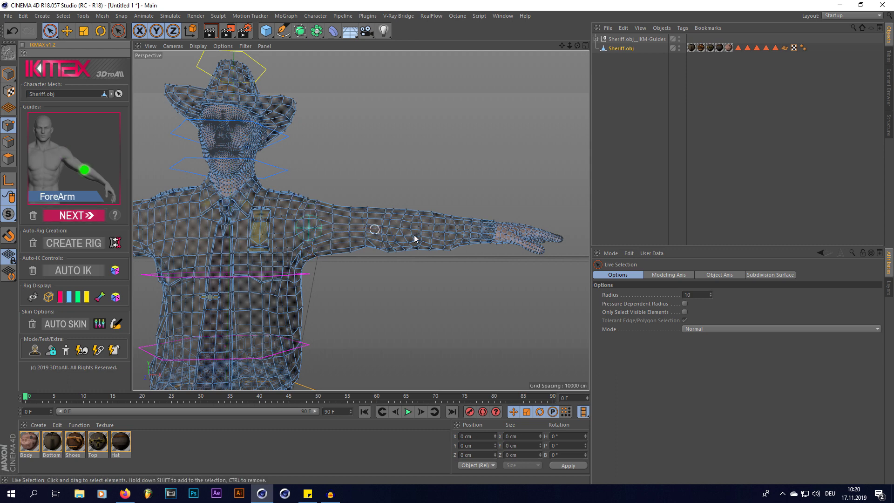
# Place the ForeArm guide at the character's left elbow and the following guide at the wrist.
pyautogui.moveTo(562, 45); pyautogui.dragTo(520, 44)
pyautogui.moveTo(349, 200)
pyautogui.mouseDown()
pyautogui.moveTo(354, 273)
pyautogui.moveTo(358, 238)
pyautogui.moveTo(344, 245)
pyautogui.mouseUp()
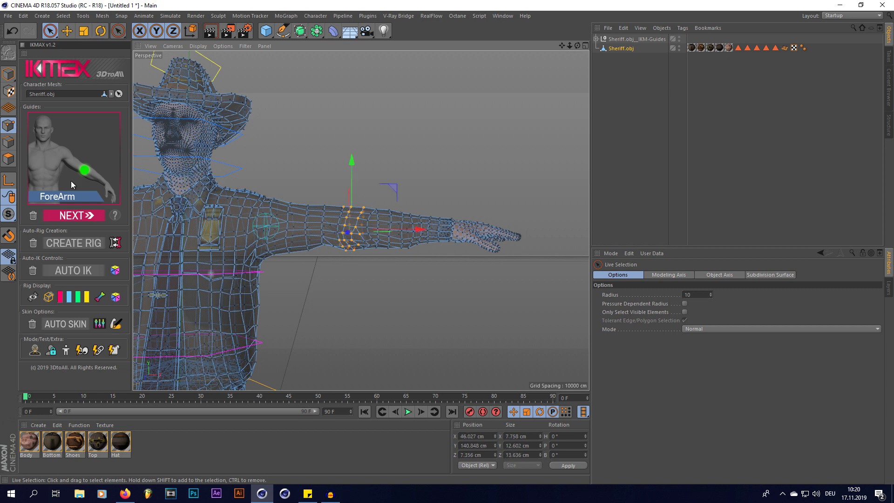
pyautogui.click(73, 215)
pyautogui.moveTo(449, 213); pyautogui.dragTo(445, 242)
pyautogui.click(74, 216)
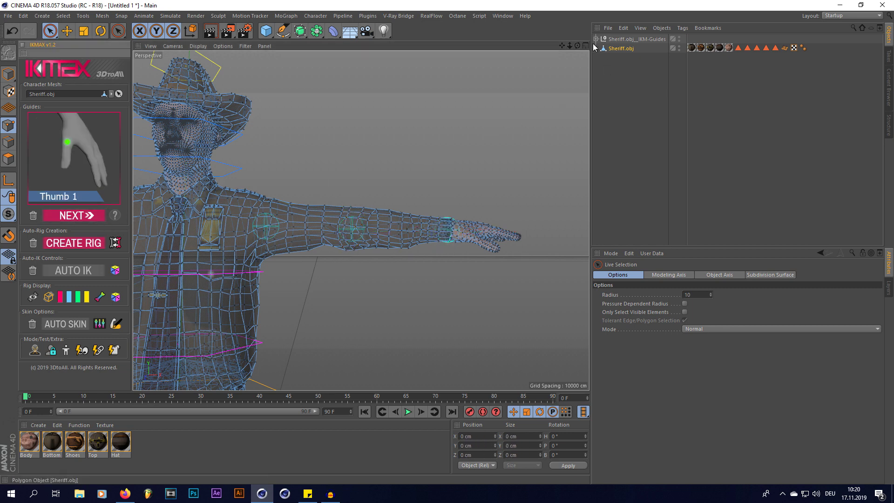
# Place the Thumb 1 guide from the mesh points selected around the base of the left thumb.
pyautogui.moveTo(577, 45); pyautogui.dragTo(574, 47)
pyautogui.scroll(-2, 455, 140)
pyautogui.scroll(1, 444, 266)
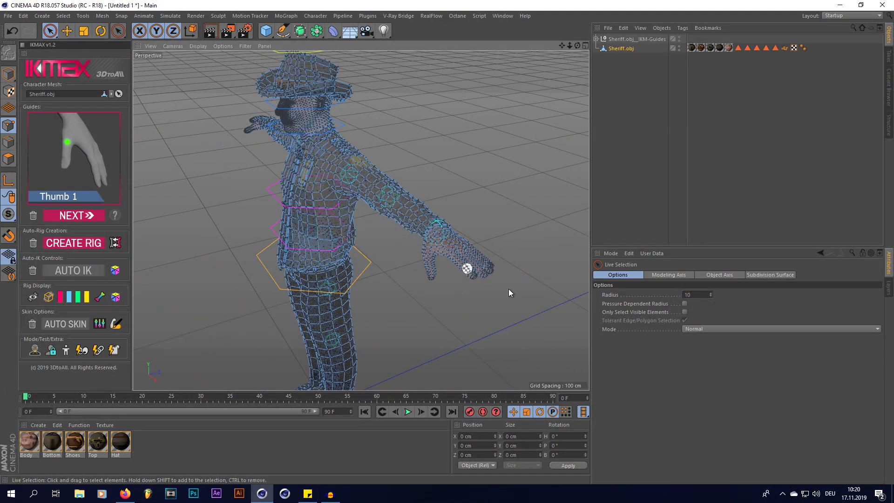
pyautogui.moveTo(577, 45); pyautogui.dragTo(571, 54)
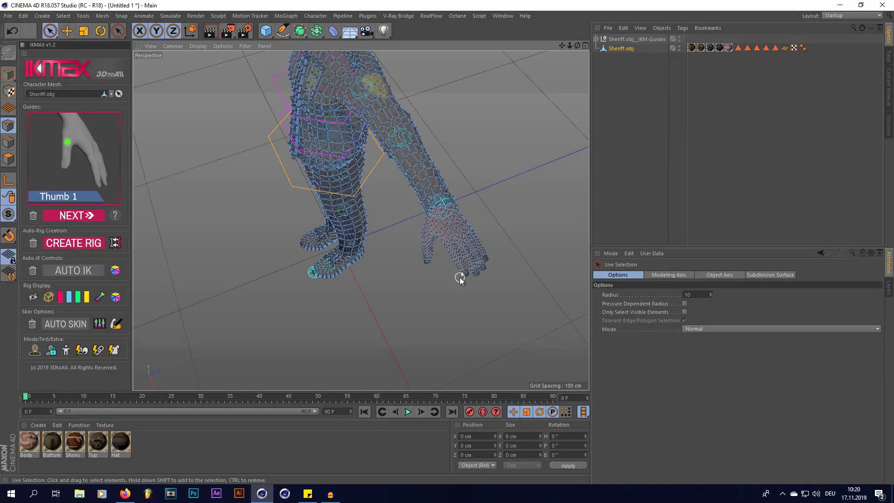
pyautogui.scroll(3, 460, 278)
pyautogui.scroll(5, 386, 213)
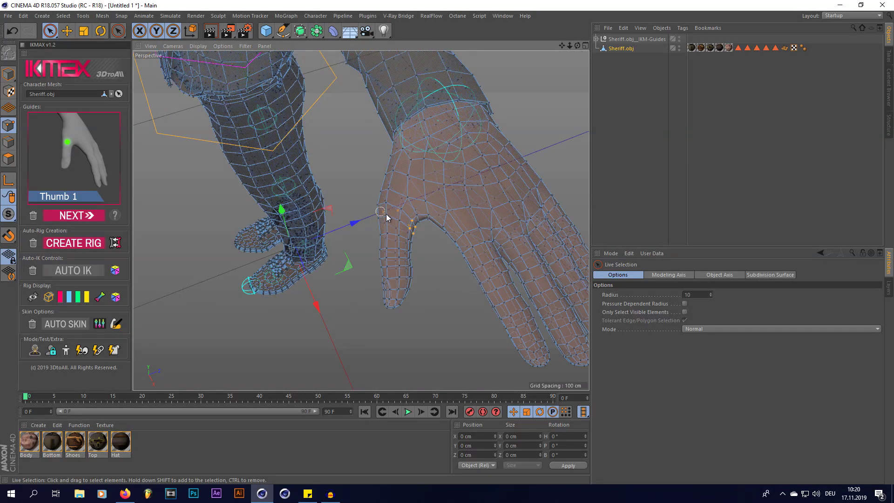
pyautogui.click(389, 222)
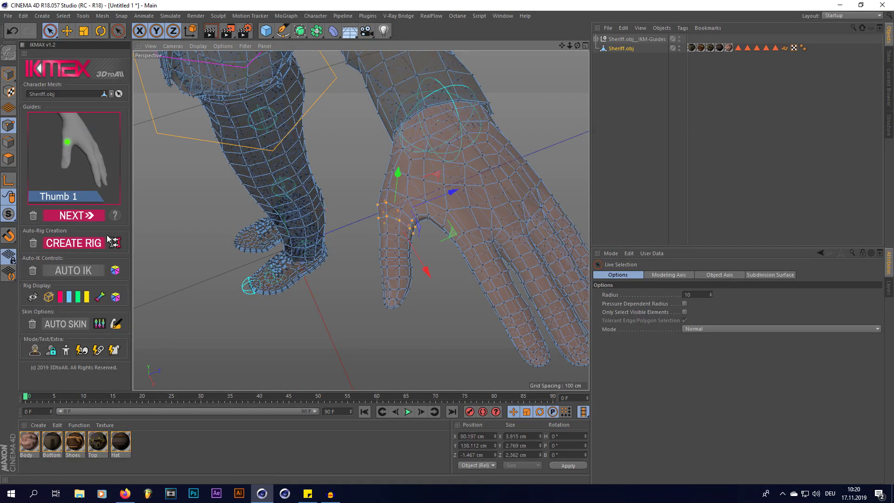
pyautogui.click(84, 216)
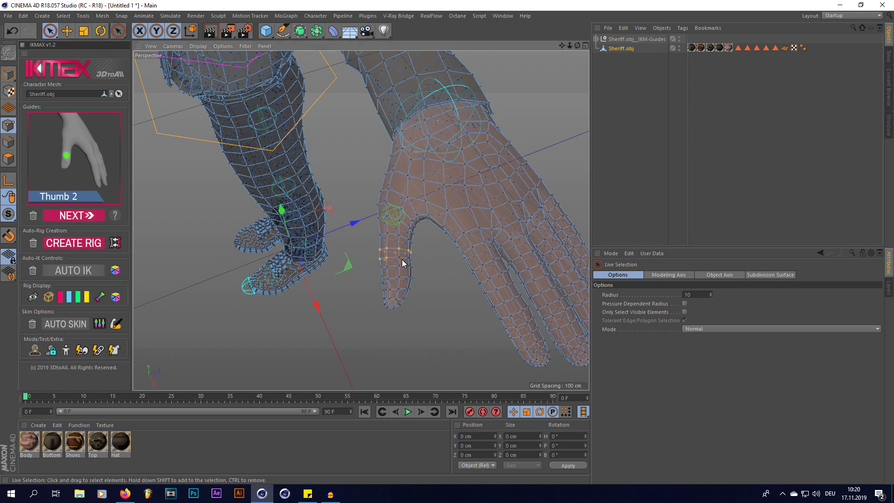
# Place the Thumb 2 guide at the left thumb's middle joint and the Thumb End guide at its tip.
pyautogui.click(392, 255)
pyautogui.click(80, 216)
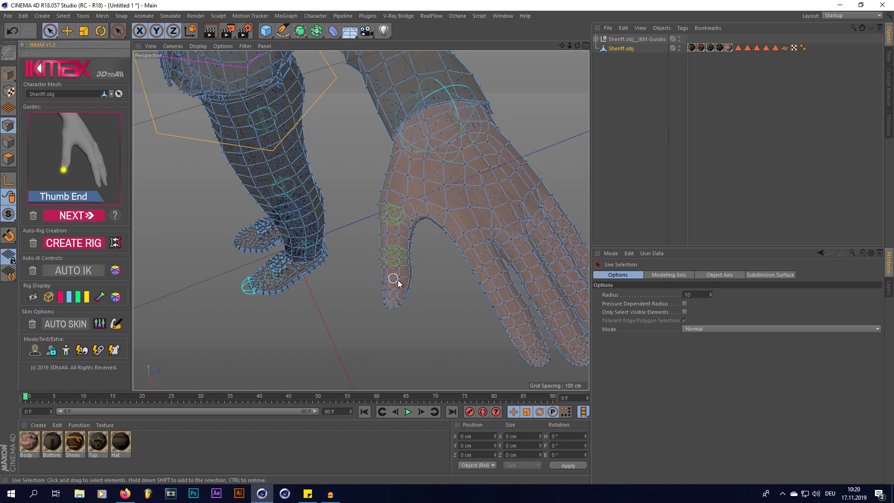
pyautogui.click(388, 305)
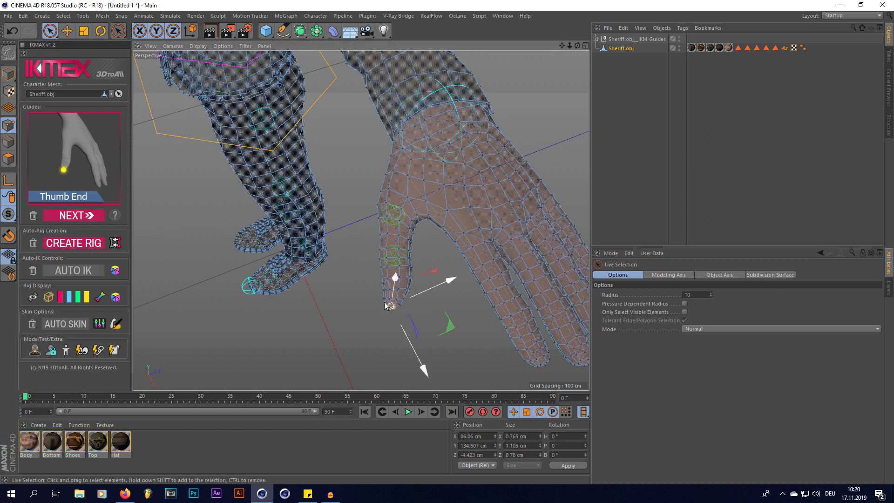
pyautogui.click(82, 216)
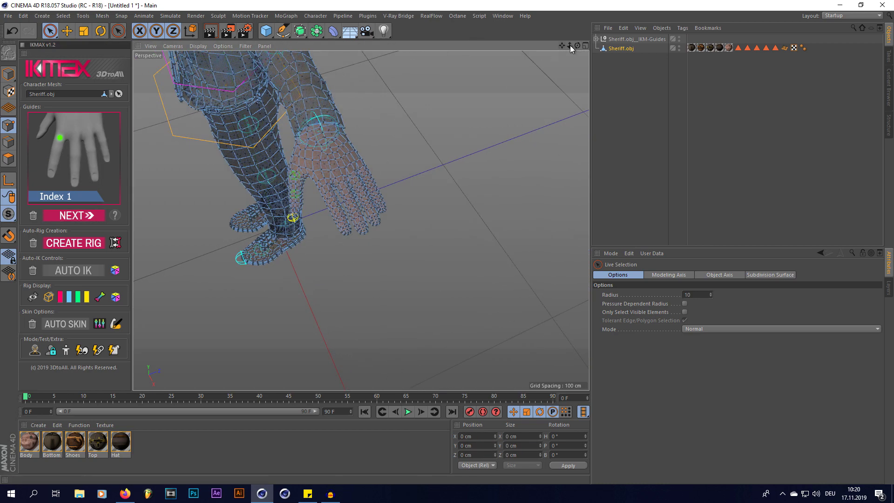
# Place the Index 1, Index 2, Index 3 and Index End guides from the left index finger's knuckle to its tip.
pyautogui.keyDown('alt'); pyautogui.moveTo(405, 210); pyautogui.dragTo(368, 182); pyautogui.keyUp('alt')
pyautogui.scroll(5, 314, 171)
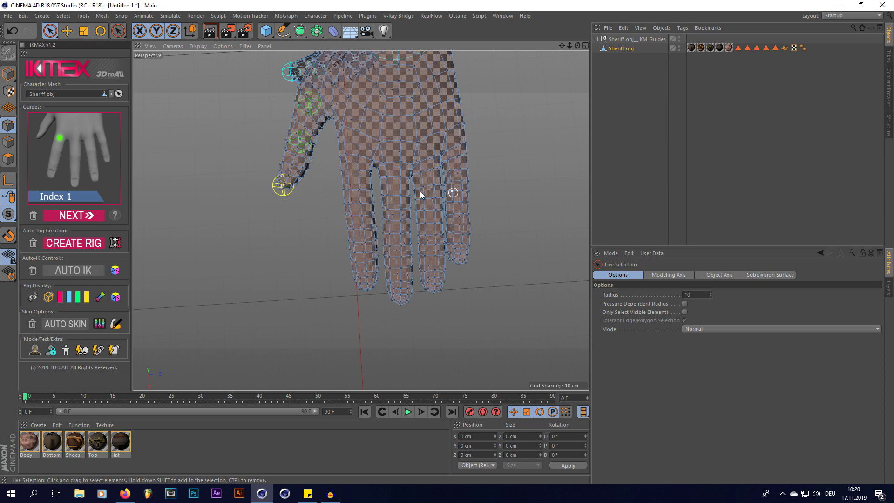
pyautogui.click(369, 161)
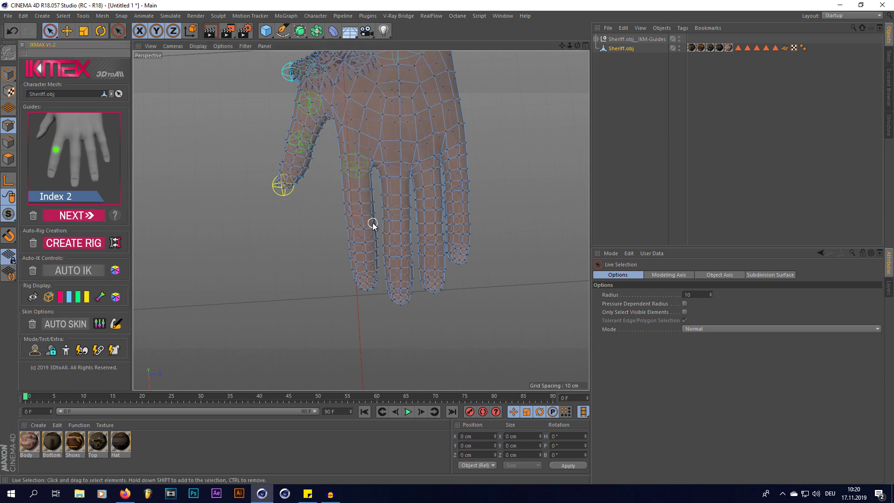
pyautogui.click(371, 219)
pyautogui.click(365, 254)
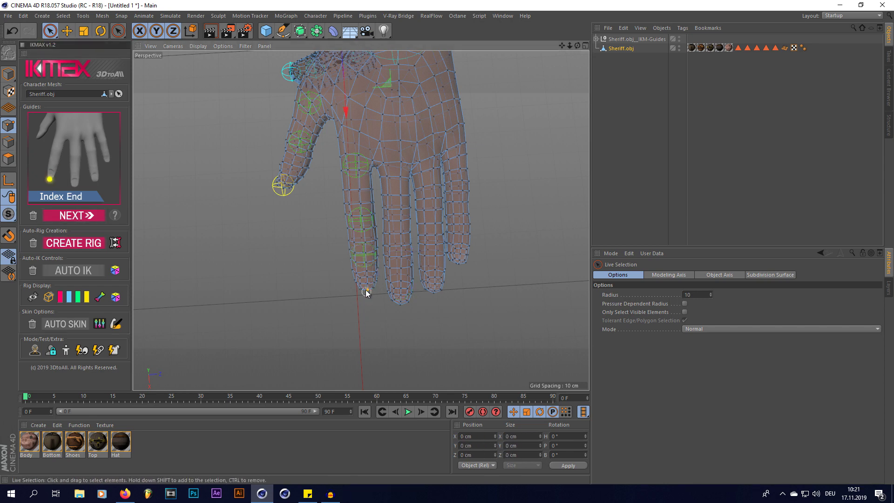
pyautogui.click(365, 289)
# Place the Middle 1, Middle 2, Middle 3 and Middle End guides along the left middle finger.
pyautogui.click(396, 163)
pyautogui.moveTo(395, 165); pyautogui.dragTo(384, 165)
pyautogui.click(74, 217)
pyautogui.moveTo(409, 219); pyautogui.dragTo(385, 218)
pyautogui.click(74, 218)
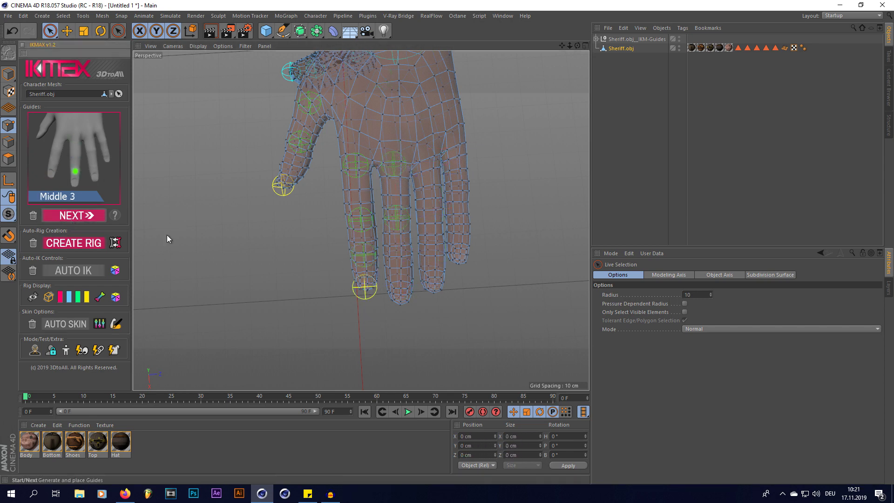
pyautogui.moveTo(409, 254); pyautogui.dragTo(386, 254)
pyautogui.click(59, 217)
pyautogui.click(403, 300)
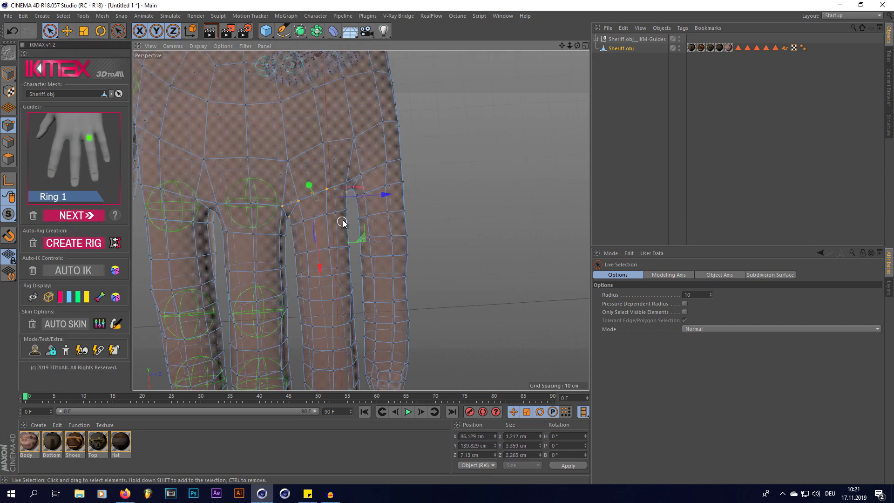
# Place the four Ring guides from the base of the left ring finger to its tip.
pyautogui.click(299, 203)
pyautogui.moveTo(355, 236)
pyautogui.mouseDown()
pyautogui.moveTo(351, 251)
pyautogui.moveTo(303, 262)
pyautogui.moveTo(275, 232)
pyautogui.moveTo(283, 261)
pyautogui.mouseUp()
pyautogui.click(66, 217)
pyautogui.click(70, 217)
pyautogui.click(322, 359)
pyautogui.click(57, 219)
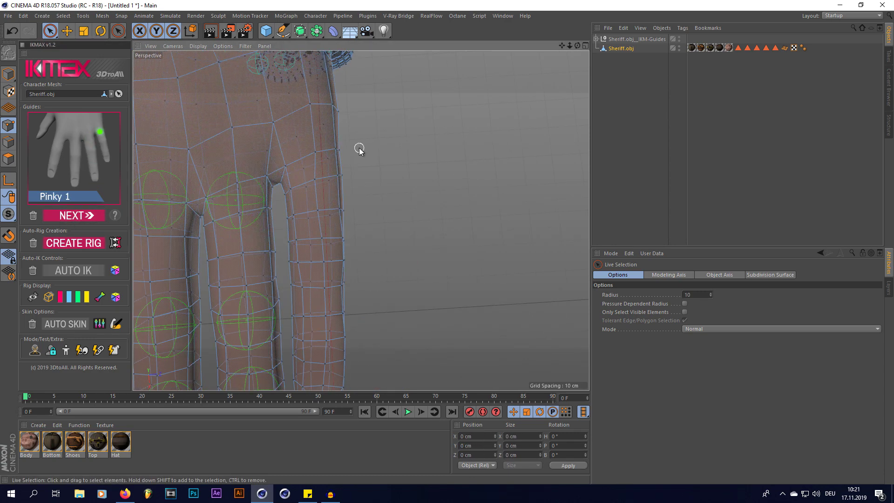
# Place the Pinky 1, Pinky 2, Pinky 3 and Pinky End guides along the left little finger.
pyautogui.moveTo(359, 147)
pyautogui.mouseDown()
pyautogui.moveTo(363, 164)
pyautogui.moveTo(285, 192)
pyautogui.mouseUp()
pyautogui.click(87, 216)
pyautogui.scroll(-3, 333, 186)
pyautogui.moveTo(301, 253); pyautogui.dragTo(348, 253)
pyautogui.click(71, 216)
pyautogui.scroll(-3, 343, 136)
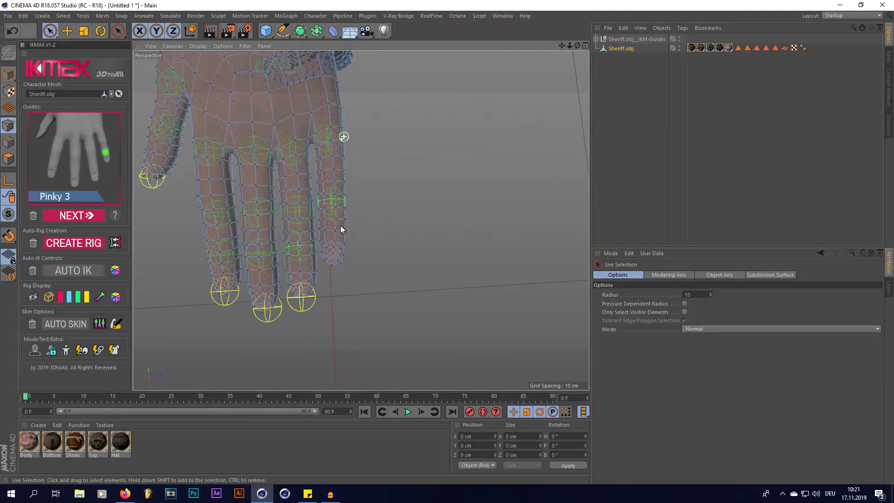
pyautogui.scroll(6, 343, 242)
pyautogui.moveTo(348, 215)
pyautogui.mouseDown()
pyautogui.moveTo(293, 211)
pyautogui.moveTo(303, 210)
pyautogui.mouseUp()
pyautogui.click(304, 212)
pyautogui.click(316, 258)
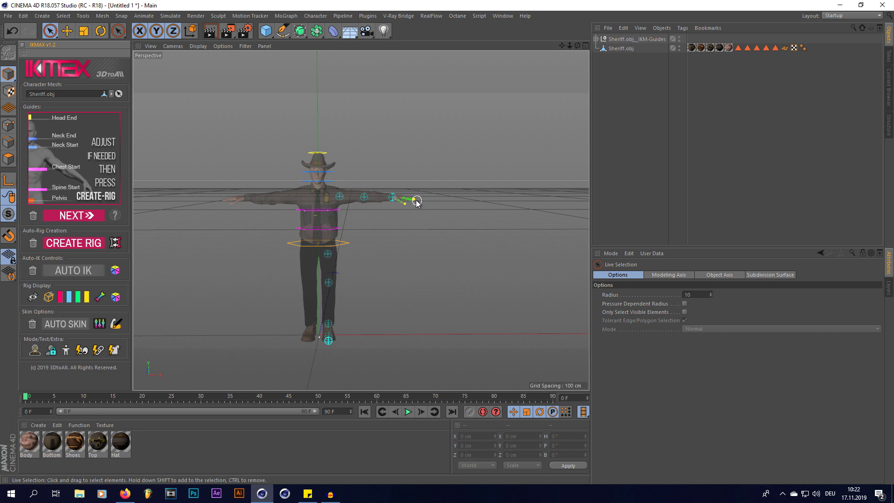
# Generate the Sheriff's full joint skeleton from the placed guides with Create Rig.
pyautogui.click(88, 247)
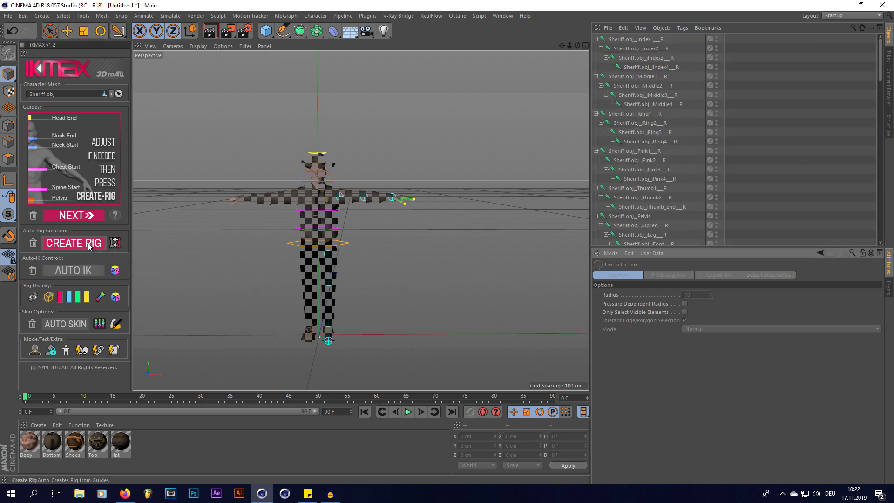
pyautogui.scroll(6, 306, 210)
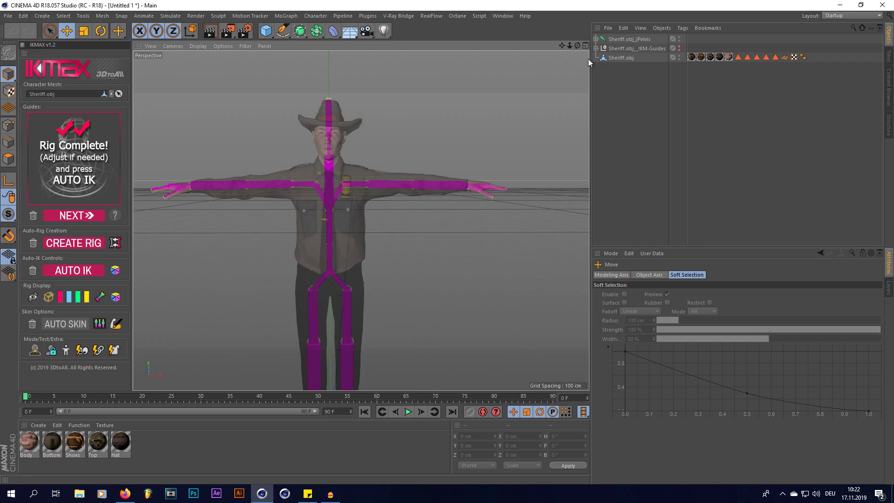
pyautogui.moveTo(577, 46)
pyautogui.mouseDown()
pyautogui.moveTo(526, 74)
pyautogui.moveTo(579, 48)
pyautogui.mouseUp()
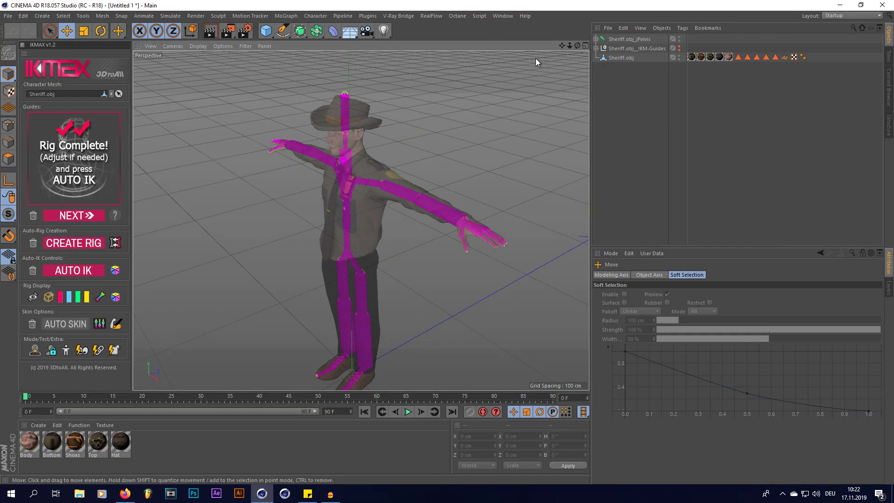
pyautogui.moveTo(578, 46); pyautogui.dragTo(394, 28)
pyautogui.keyDown('alt'); pyautogui.moveTo(361, 220); pyautogui.dragTo(301, 221); pyautogui.keyUp('alt')
pyautogui.scroll(-1, 374, 160)
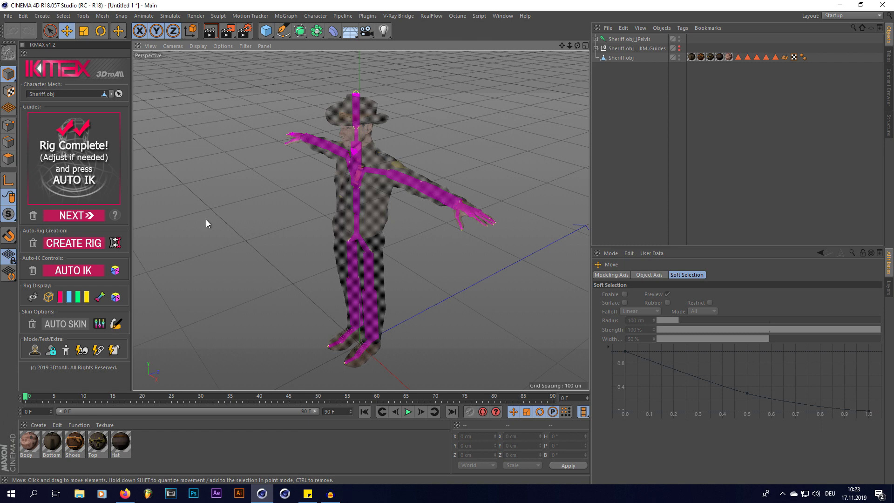
# Turn off X-Ray mode and bind the Sheriff mesh to the skeleton with Auto Skin.
pyautogui.click(35, 350)
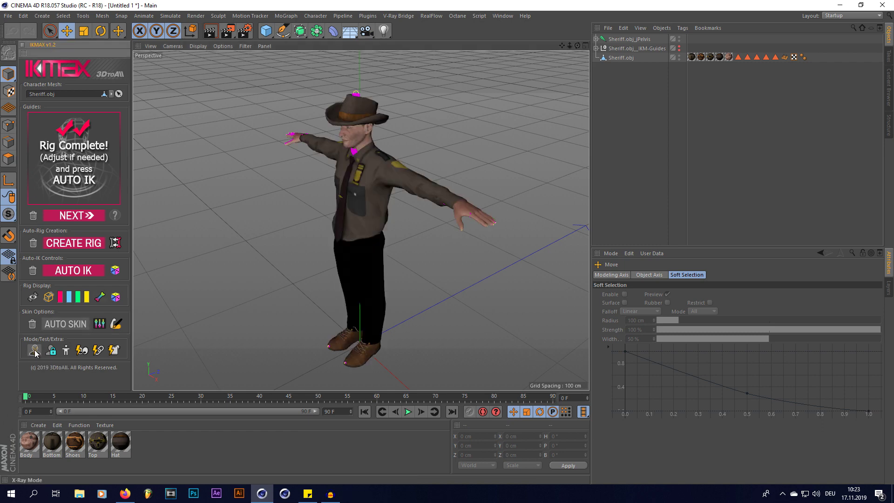
pyautogui.keyDown('alt'); pyautogui.moveTo(368, 221); pyautogui.dragTo(361, 220); pyautogui.keyUp('alt')
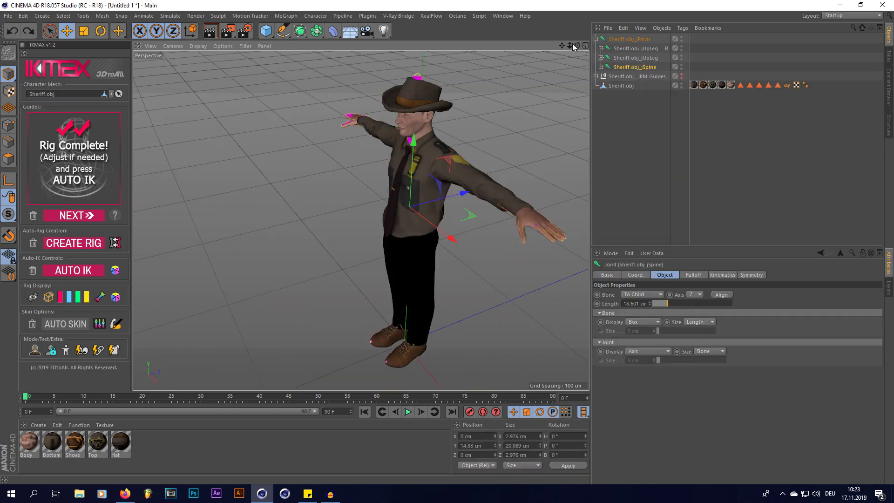
pyautogui.moveTo(577, 46); pyautogui.dragTo(361, 220)
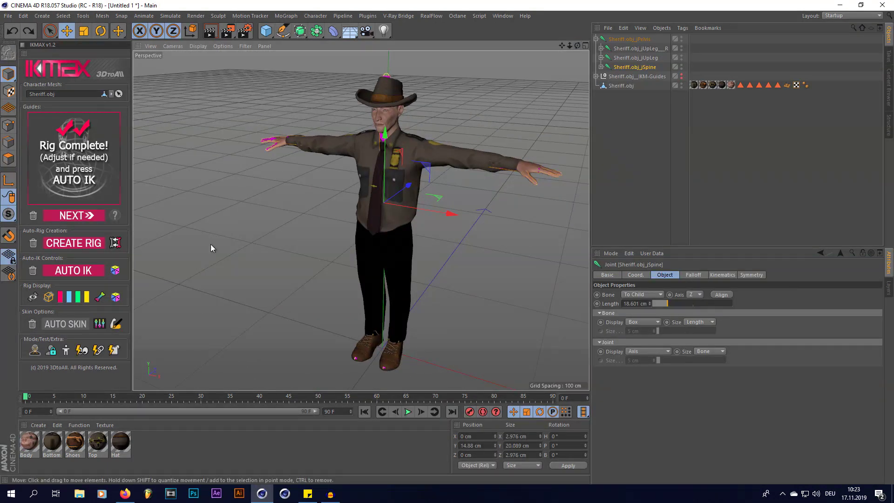
pyautogui.click(61, 325)
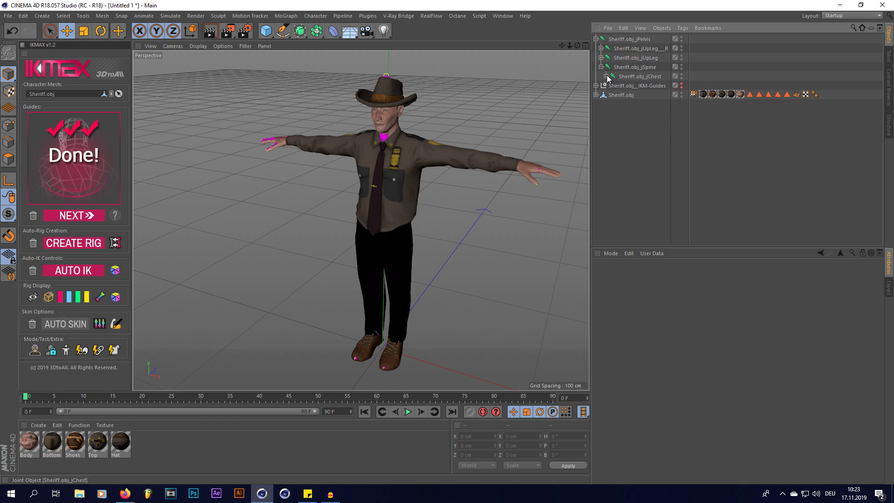
# Test the skinning by moving the left collar joint upward under the chest joint, and undo the move.
pyautogui.click(606, 76)
pyautogui.click(635, 86)
pyautogui.moveTo(401, 131); pyautogui.dragTo(401, 110)
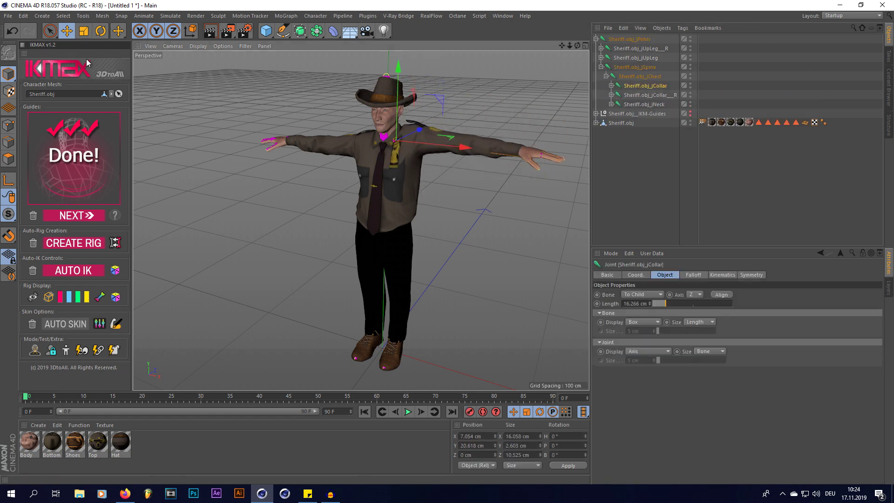
pyautogui.click(12, 31)
pyautogui.click(278, 314)
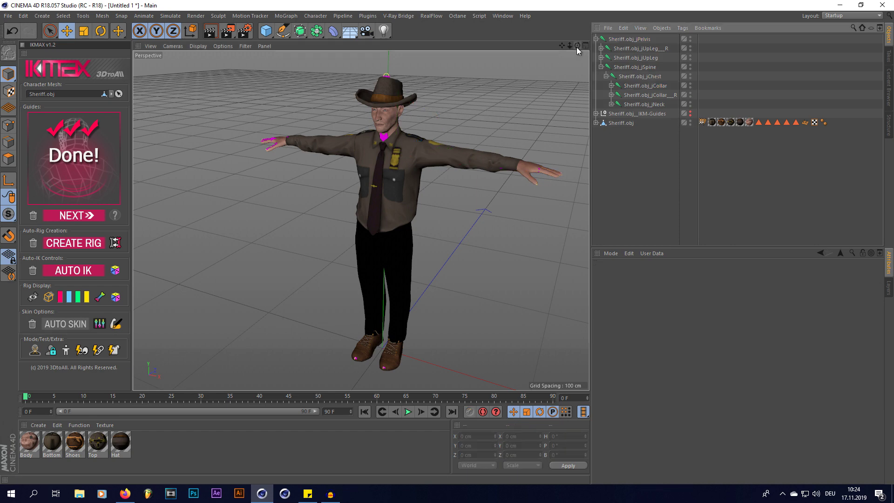
# Generate the IK controls for the Sheriff's skeleton with Auto IK.
pyautogui.moveTo(577, 47); pyautogui.dragTo(408, 72)
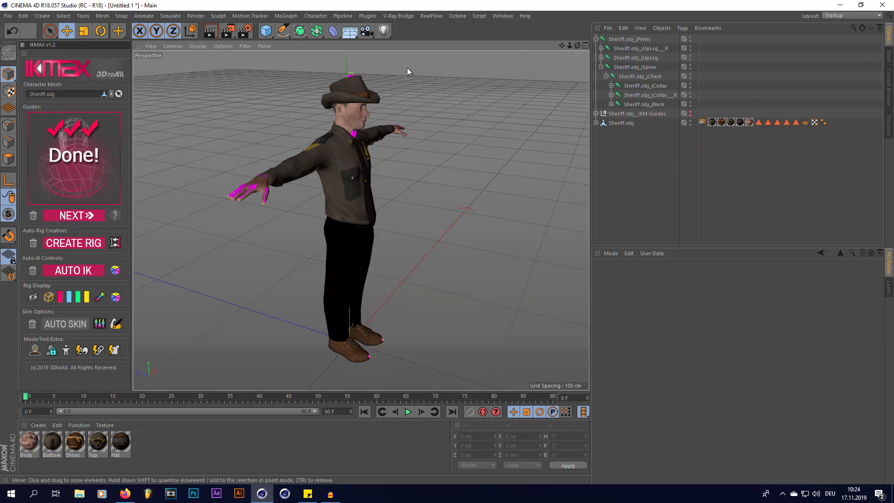
pyautogui.click(72, 273)
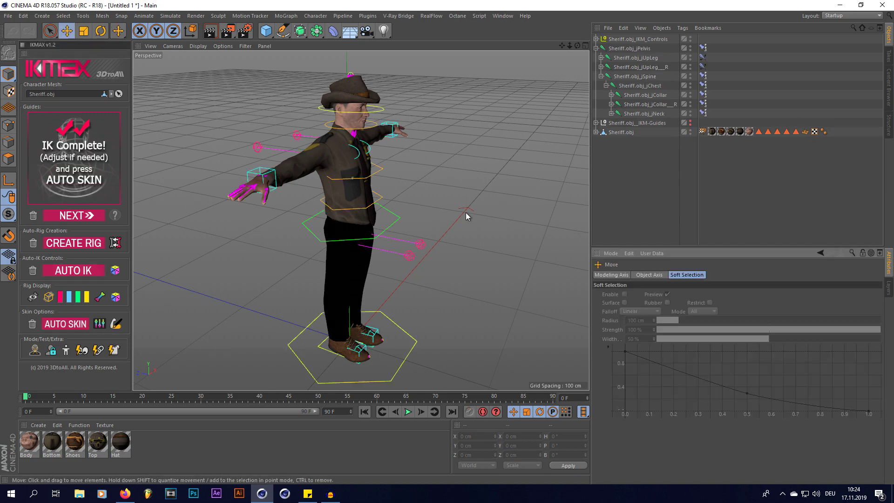
pyautogui.moveTo(578, 45); pyautogui.dragTo(558, 46)
pyautogui.scroll(-3, 403, 171)
pyautogui.scroll(6, 410, 227)
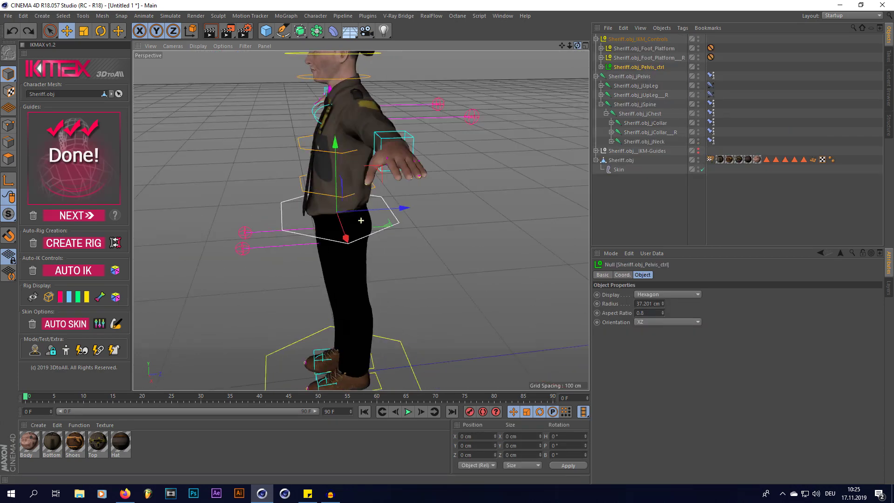
# Test the rig by moving the pelvis control to X 4.386 cm, Y -17.969 cm so the Sheriff's knees bend.
pyautogui.keyDown('alt'); pyautogui.moveTo(279, 219); pyautogui.dragTo(428, 133); pyautogui.keyUp('alt')
pyautogui.scroll(-6, 415, 151)
pyautogui.scroll(4, 281, 175)
pyautogui.scroll(2, 282, 175)
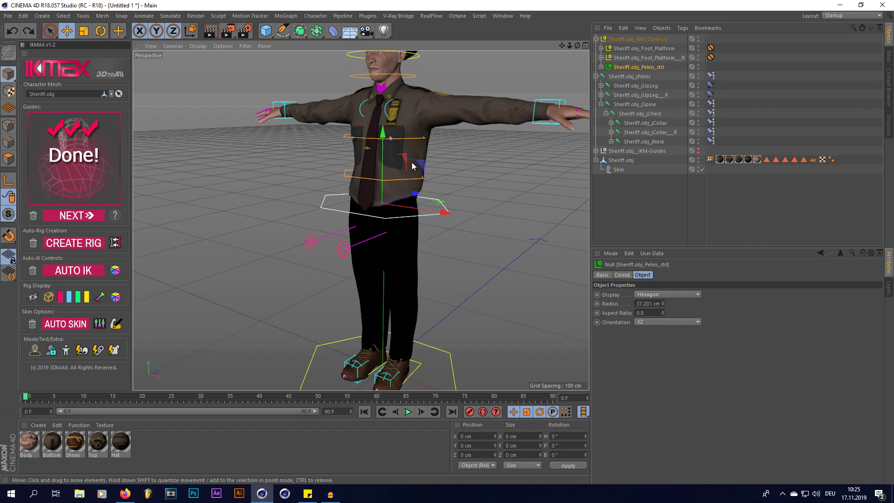
pyautogui.moveTo(577, 46); pyautogui.dragTo(442, 192)
pyautogui.keyDown('alt'); pyautogui.moveTo(442, 192); pyautogui.dragTo(311, 140); pyautogui.keyUp('alt')
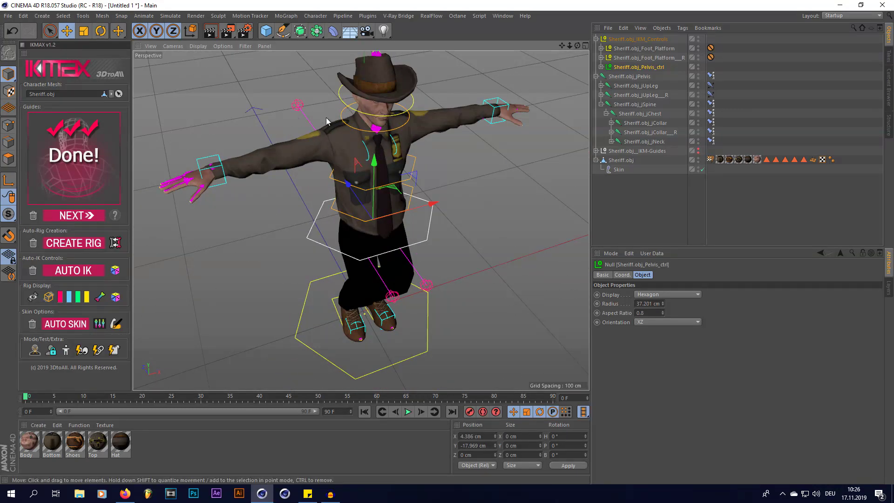
pyautogui.keyDown('alt'); pyautogui.moveTo(326, 117); pyautogui.dragTo(367, 122); pyautogui.keyUp('alt')
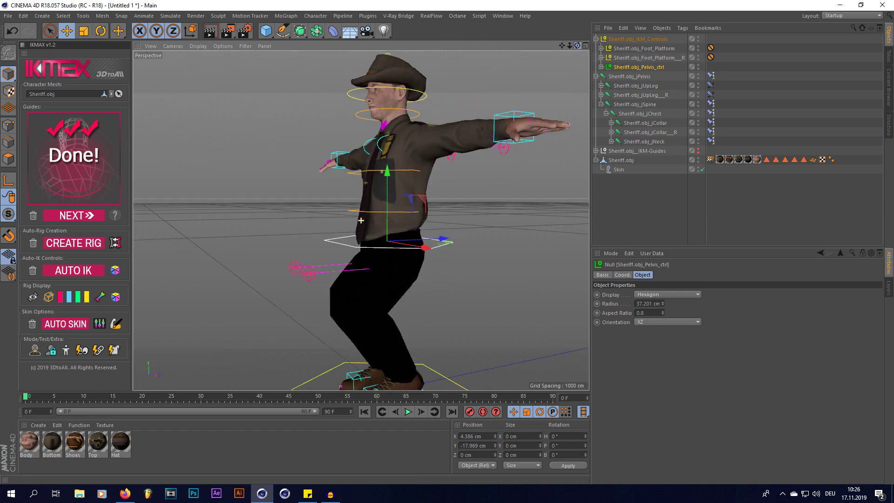
pyautogui.keyDown('alt'); pyautogui.moveTo(361, 221); pyautogui.dragTo(414, 233); pyautogui.keyUp('alt')
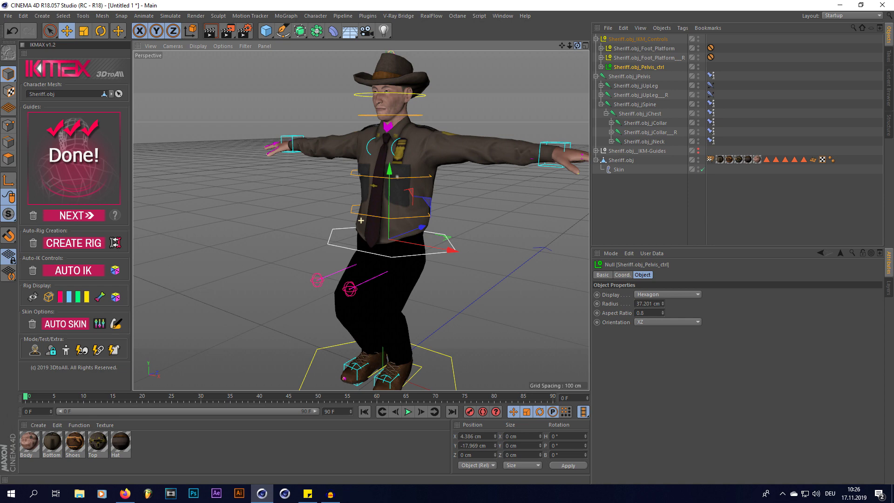
pyautogui.keyDown('alt'); pyautogui.moveTo(361, 220); pyautogui.dragTo(361, 220); pyautogui.keyUp('alt')
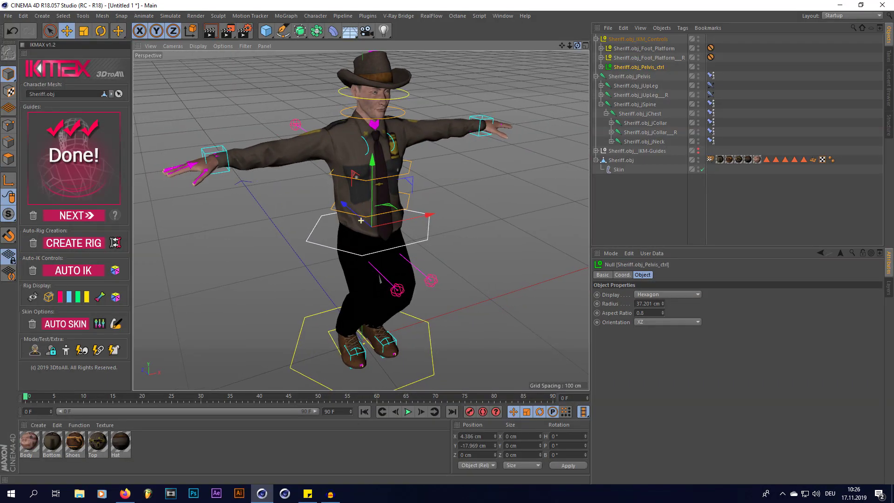